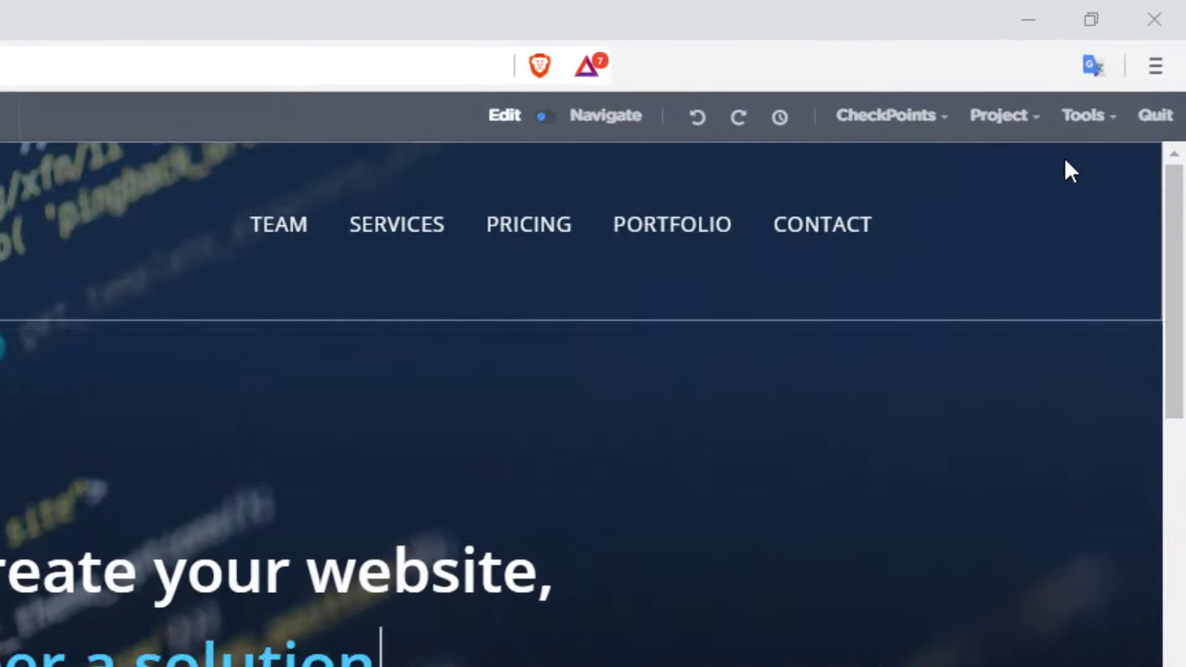
Step: Launch CSS Hero's Style Login Page editor from the Tools menu
click(1091, 123)
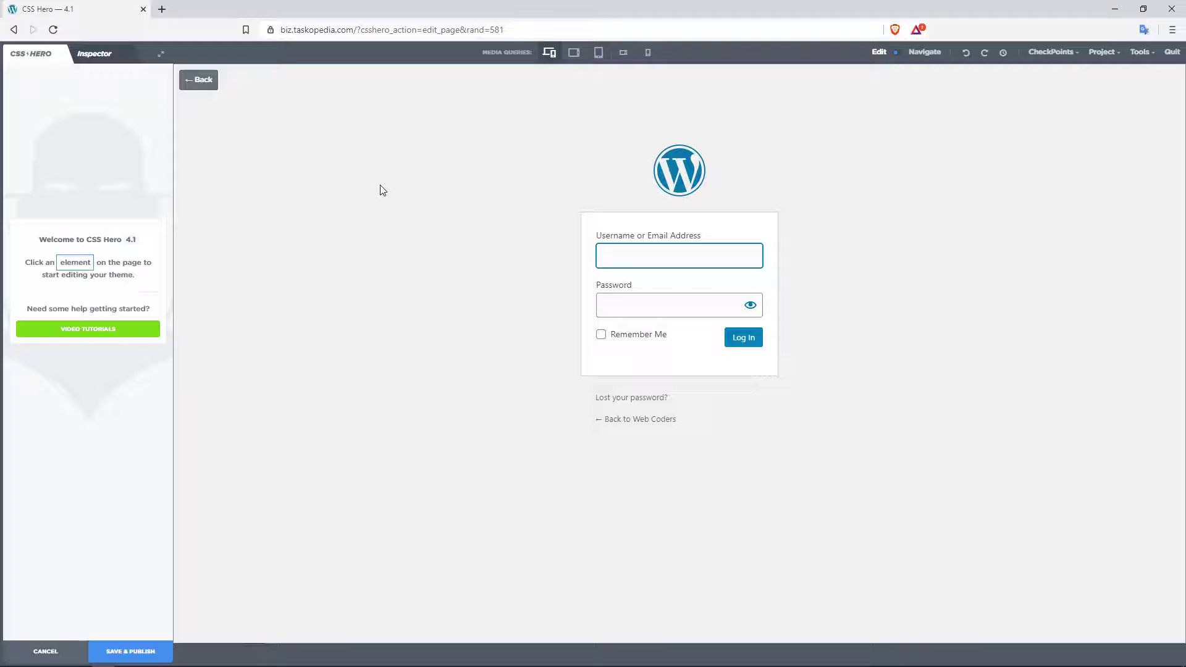
Step: Select the login page body and set its background colour to RGB 157, 67, 67
click(407, 132)
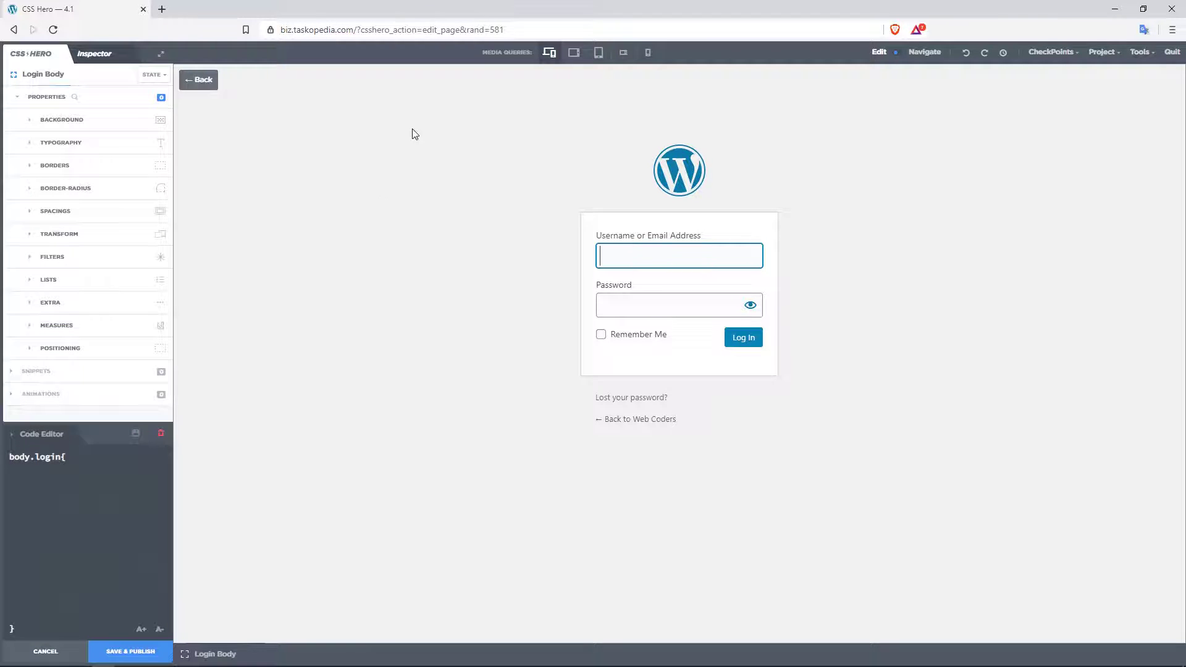
click(64, 122)
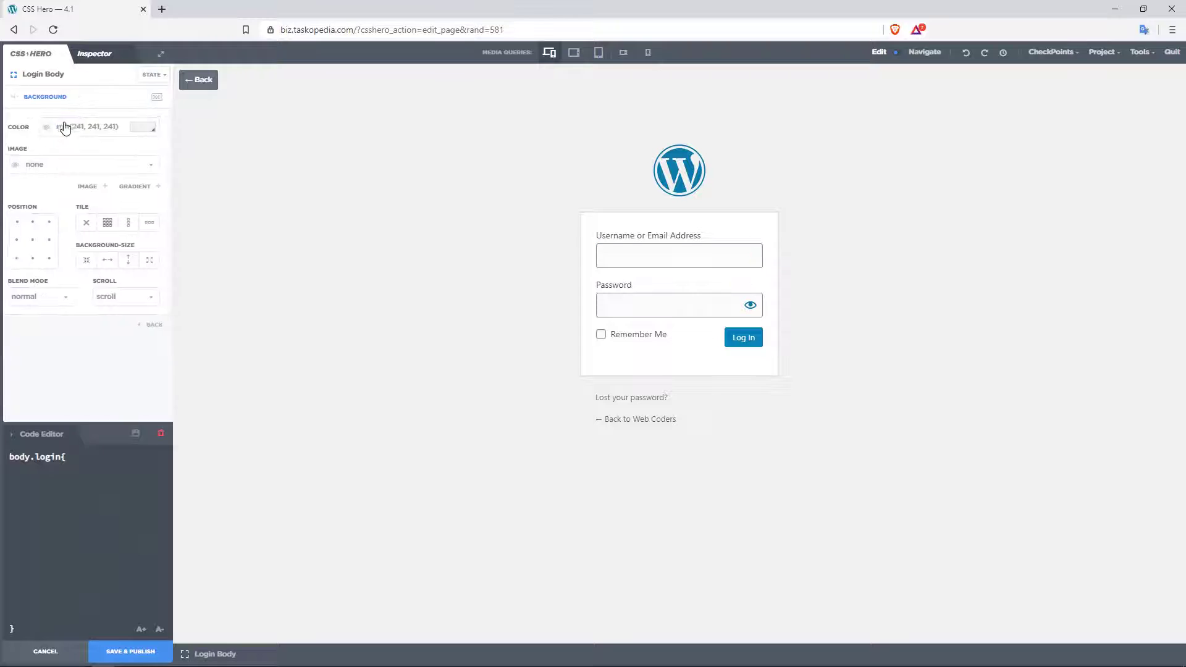
click(142, 131)
mouse_move(211, 180)
mouse_down()
mouse_move(280, 178)
mouse_move(249, 175)
mouse_up()
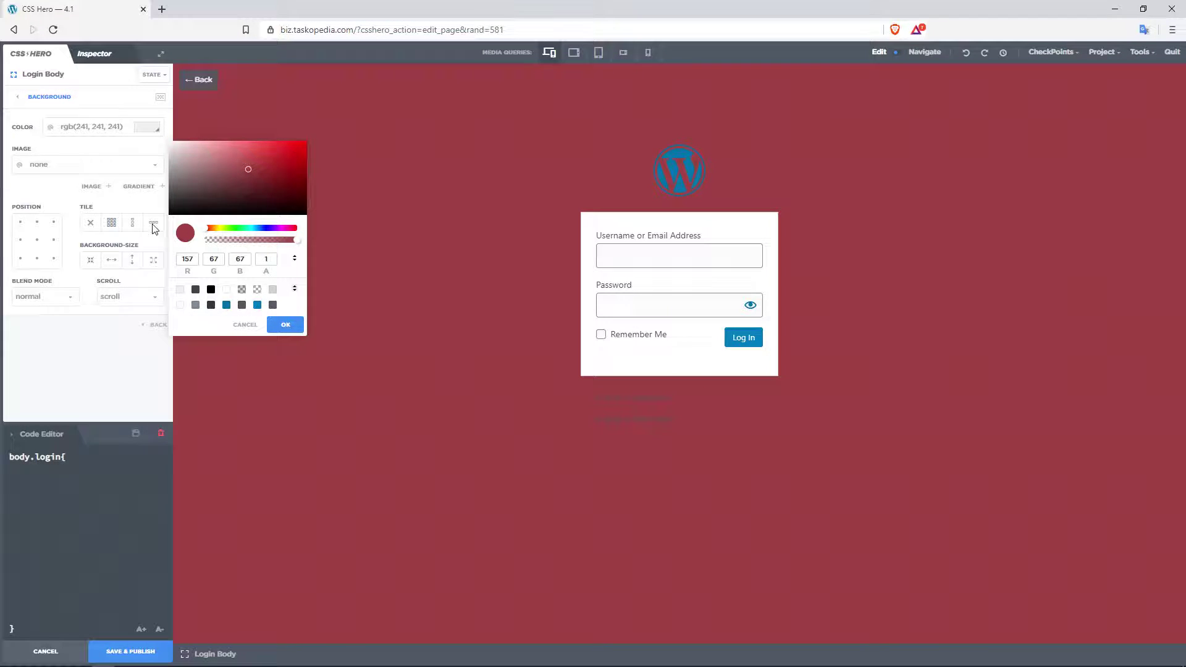
Step: Confirm the red colour and apply the first Unsplash 'haml' photo, medium size, as the background image
click(103, 185)
click(105, 186)
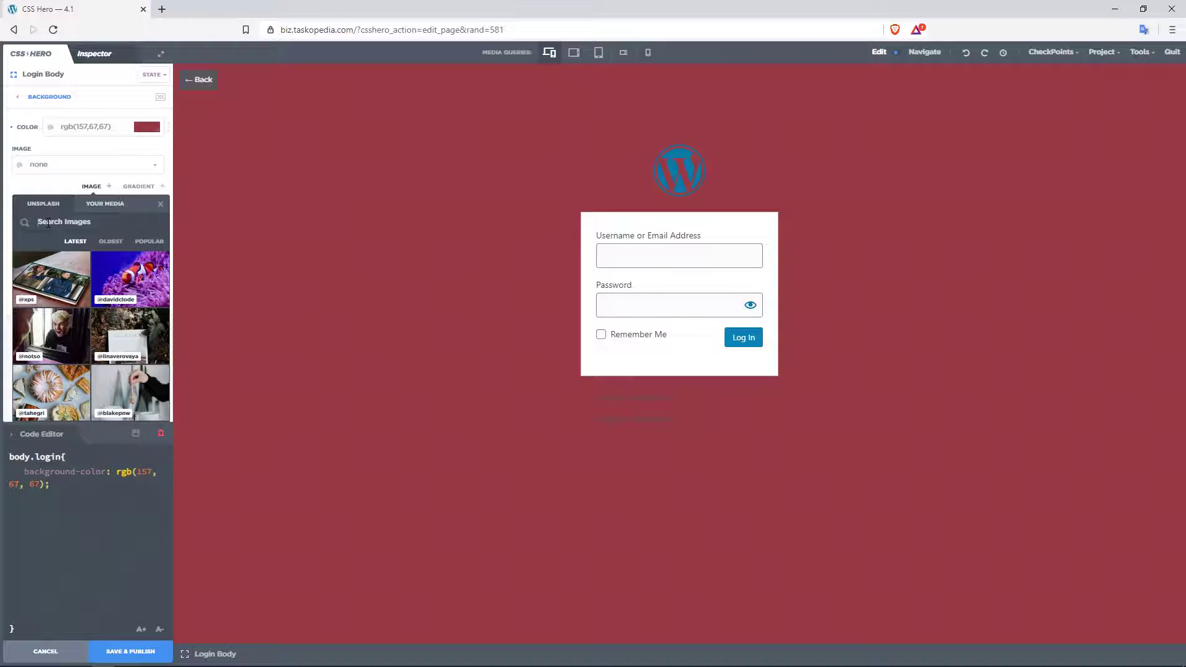
text(ha)
text(ml)
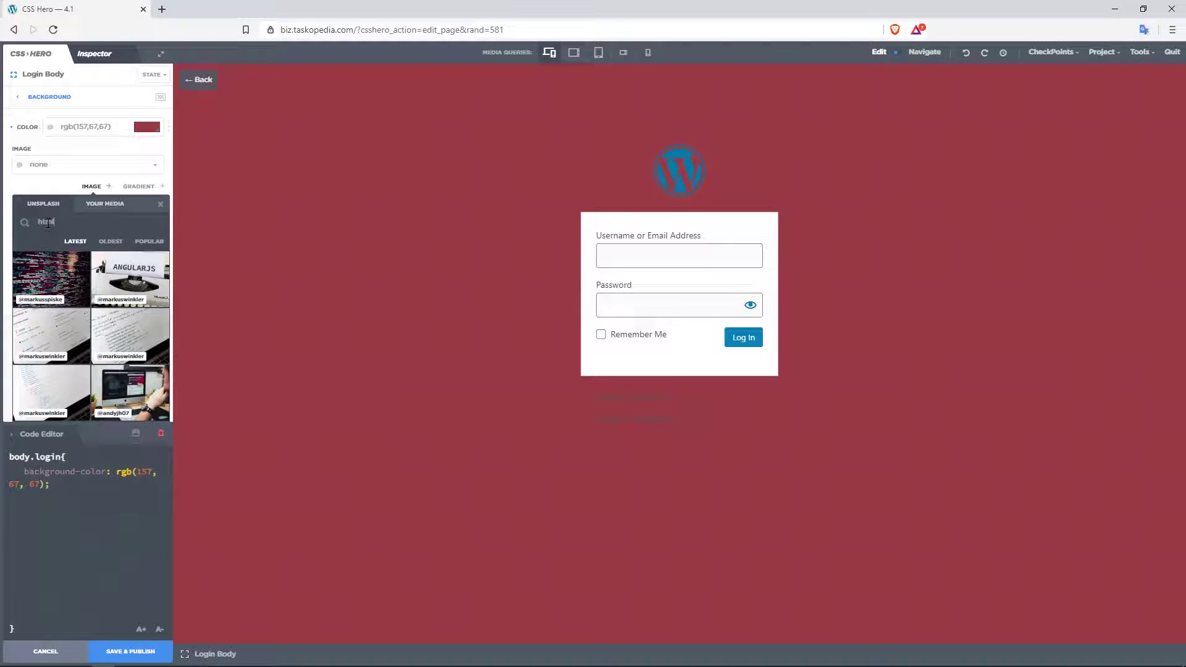
click(57, 277)
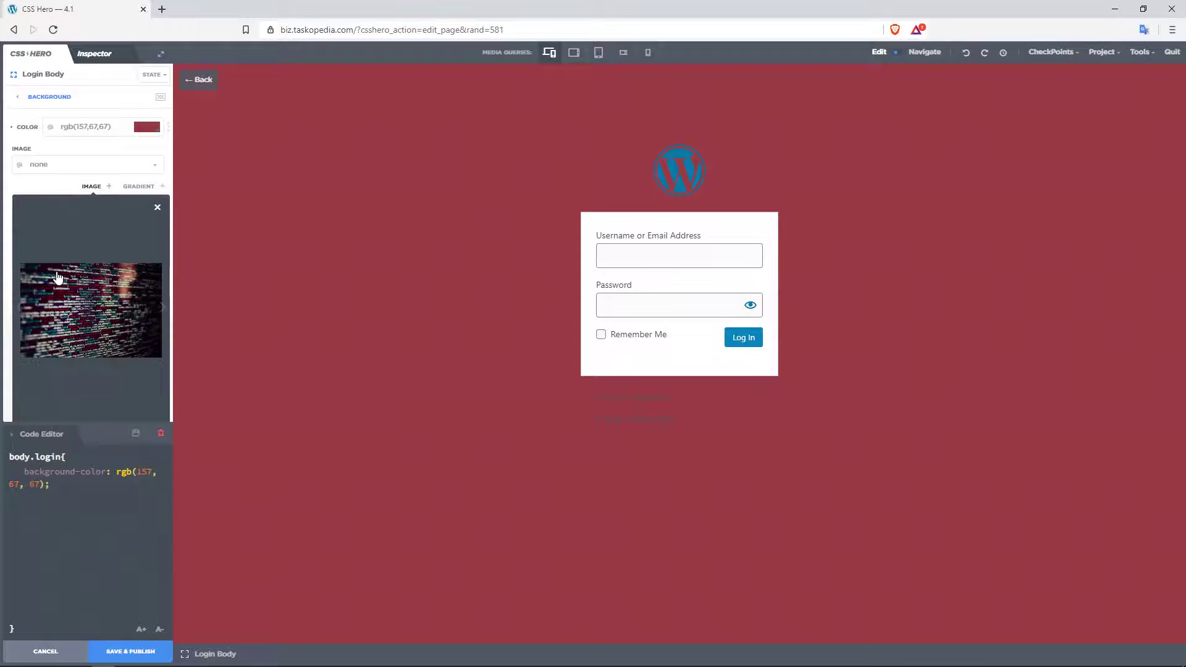
scroll(74, 295, down, 1)
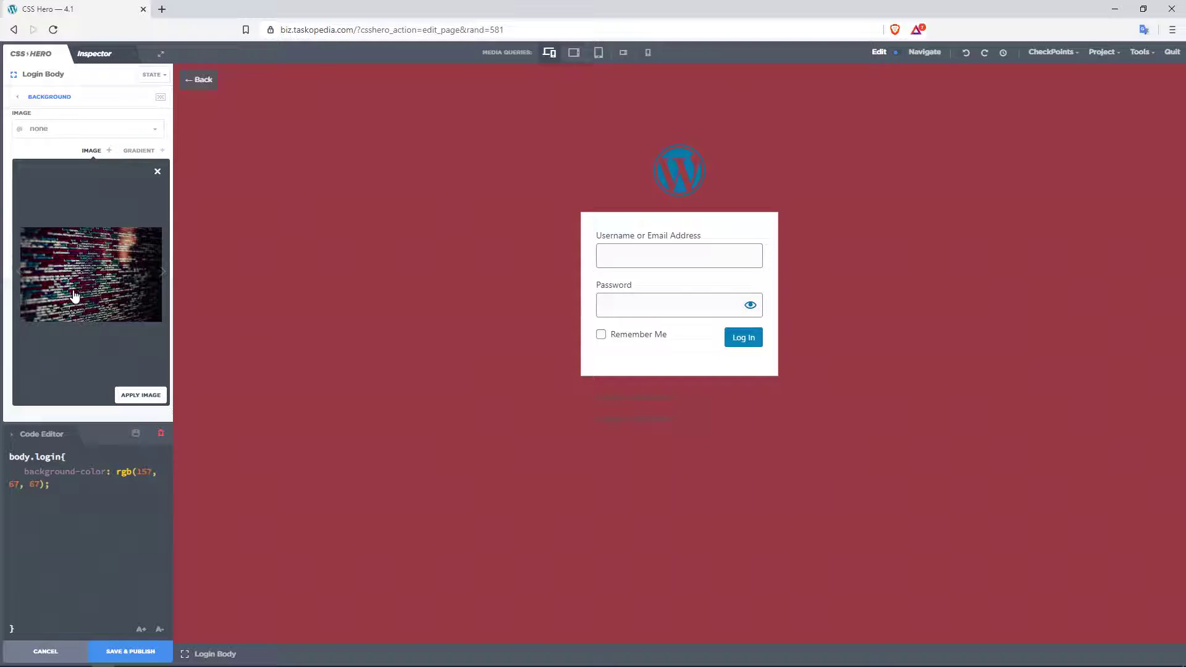
click(131, 396)
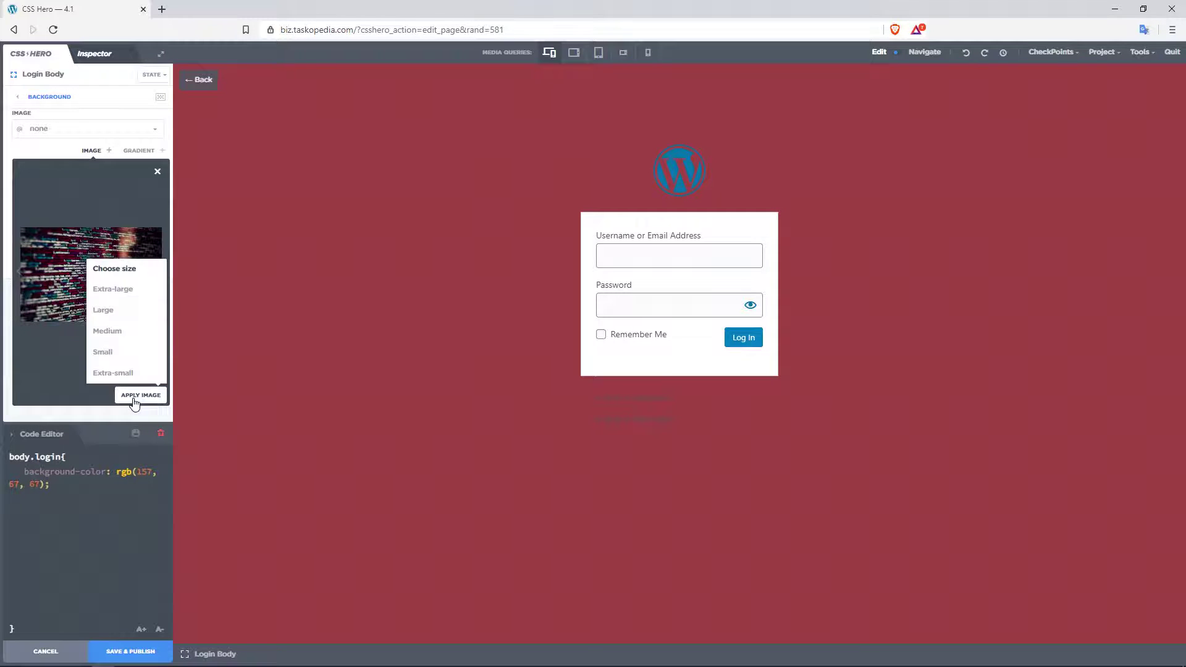
click(131, 334)
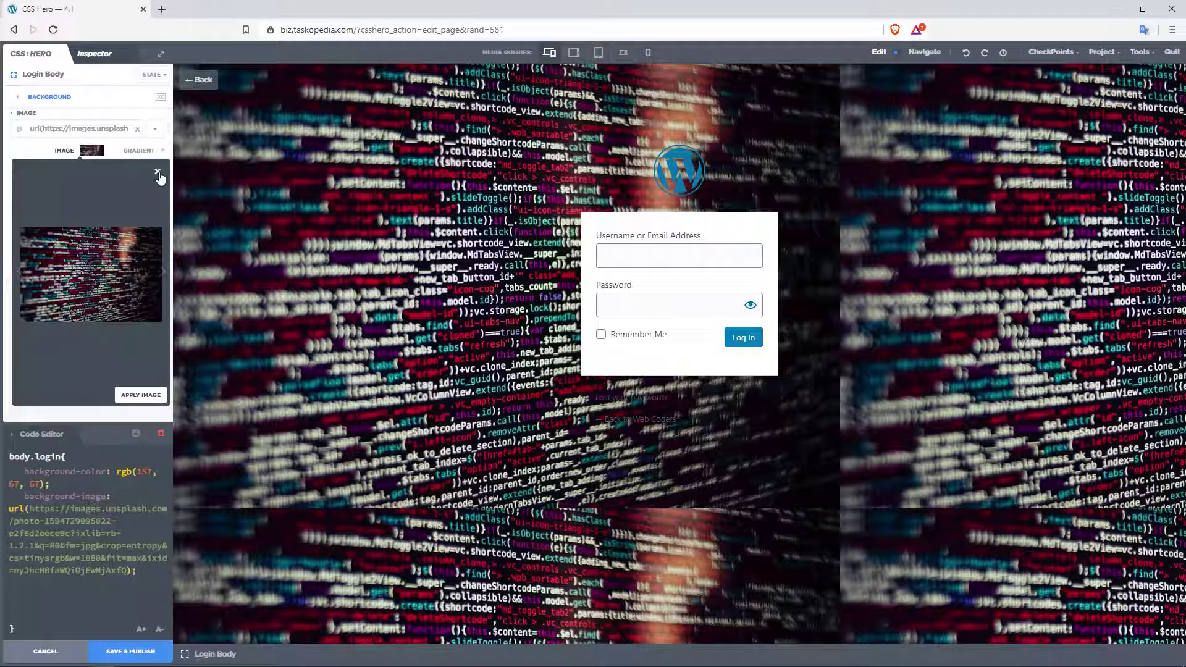
click(159, 178)
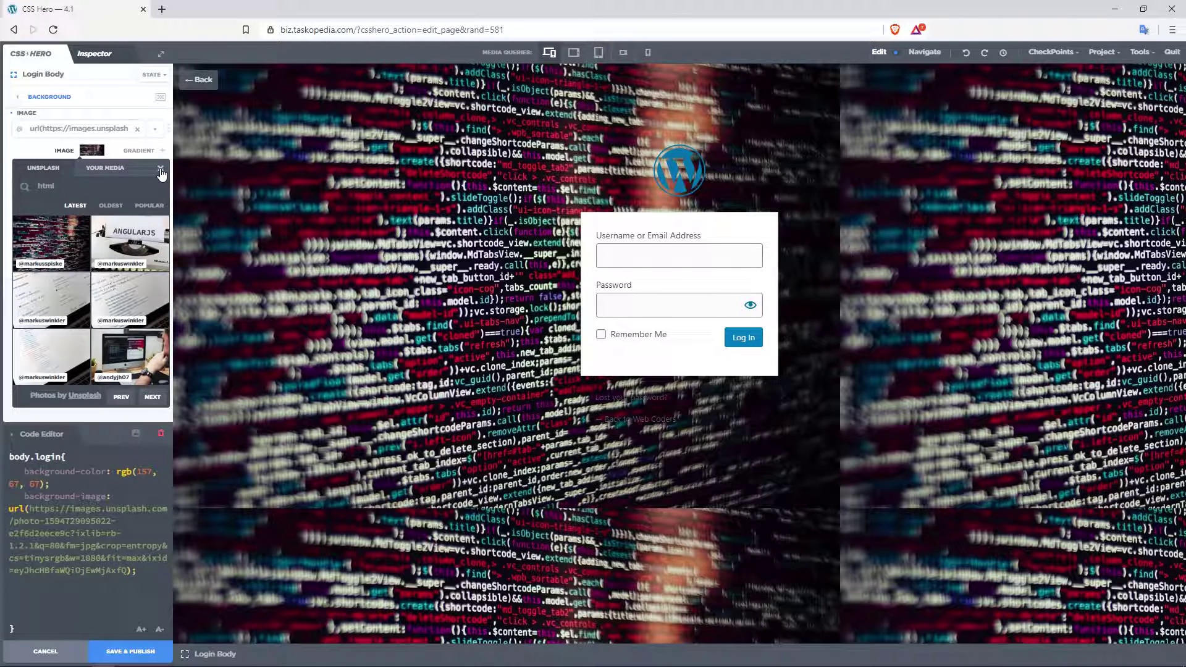
Step: Set the login page background photo's size to cover
click(160, 173)
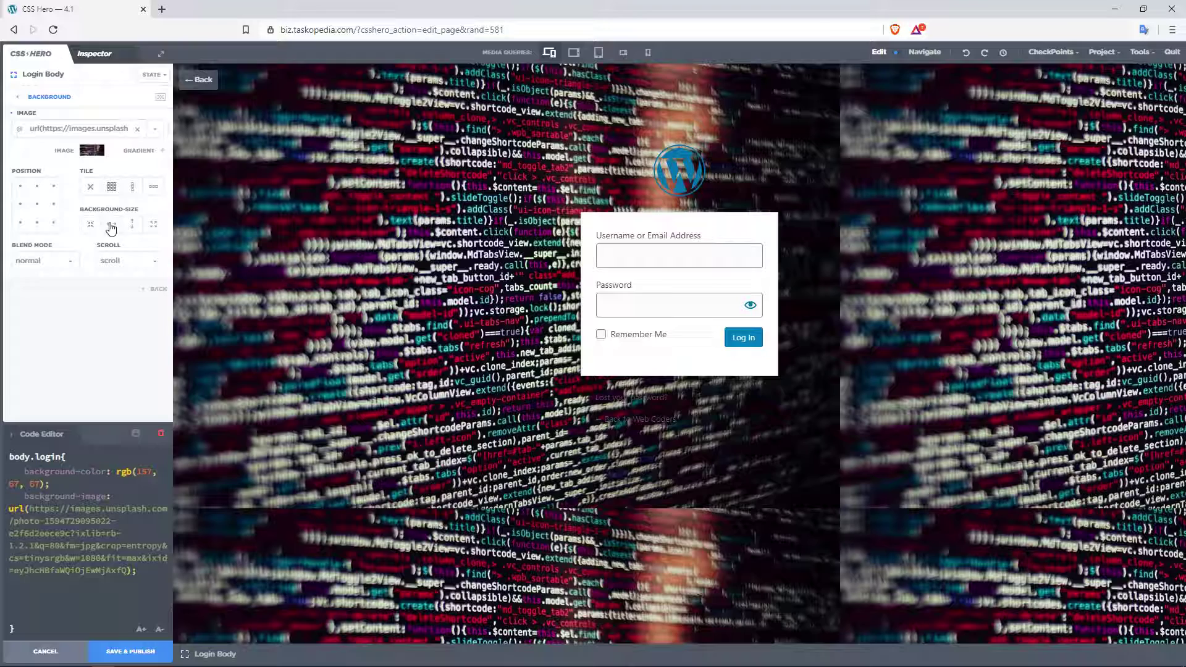
click(111, 226)
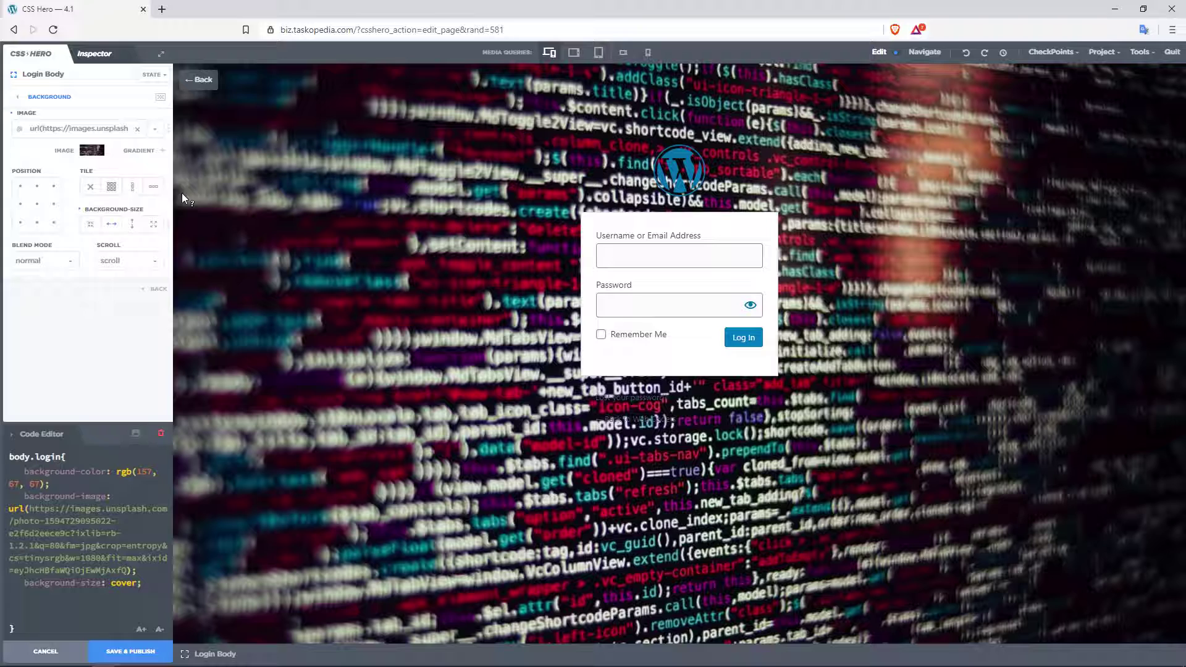
Step: Clear the WordPress logo's background image so no logo shows above the login form
click(679, 170)
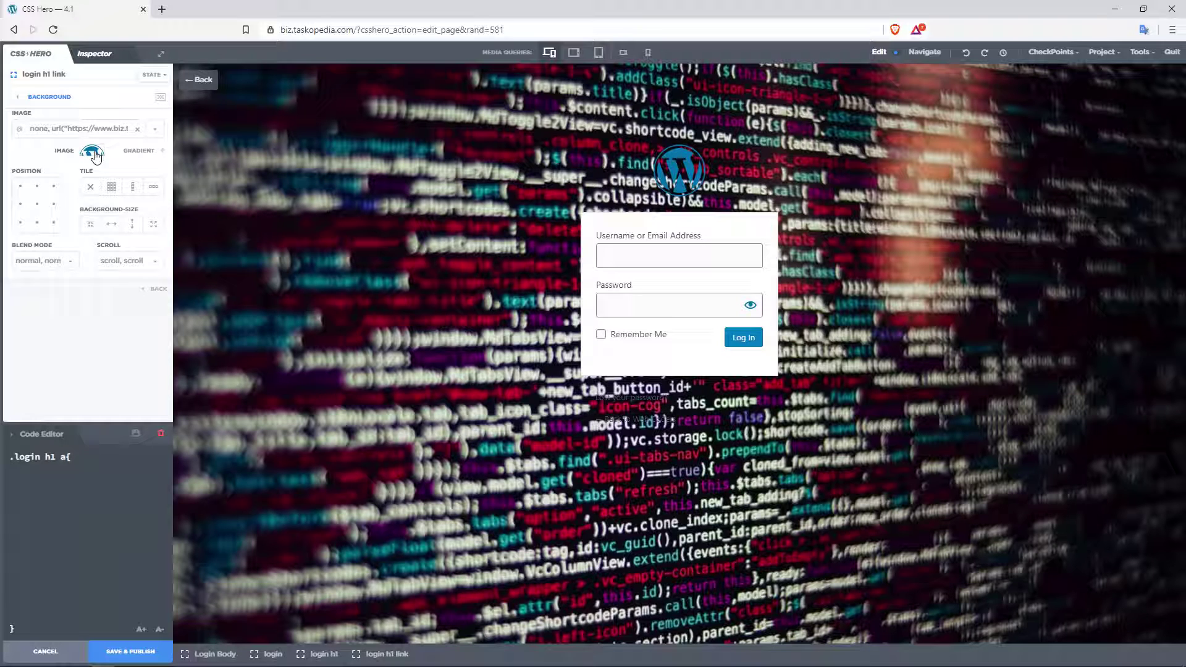
click(137, 129)
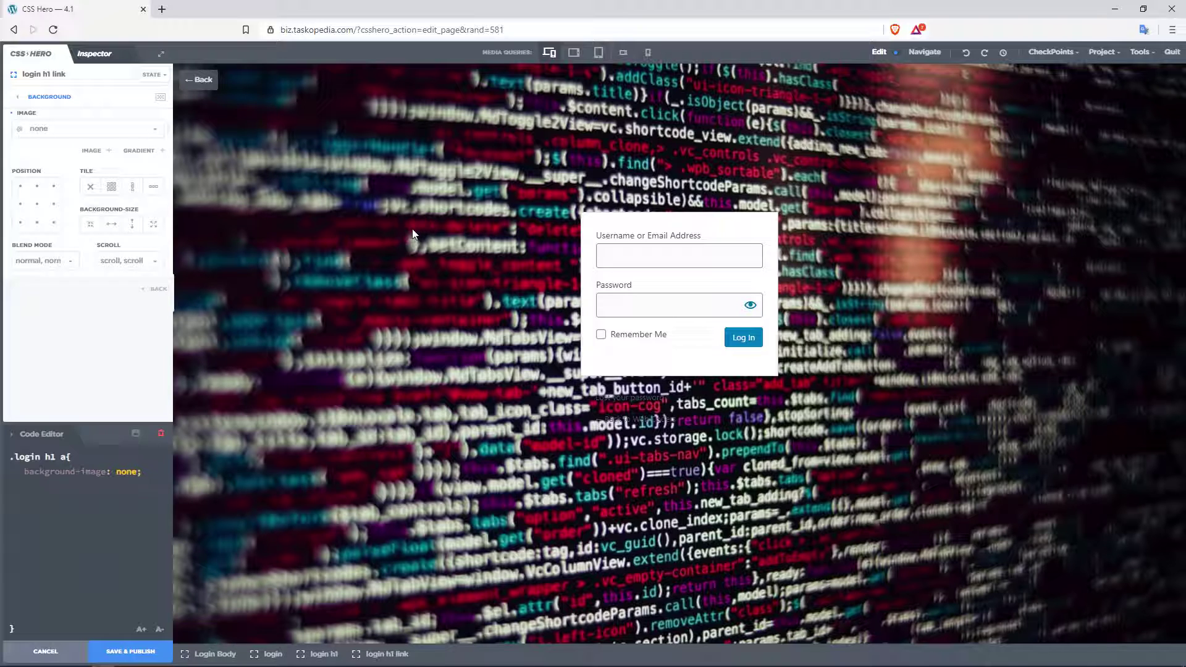
click(689, 226)
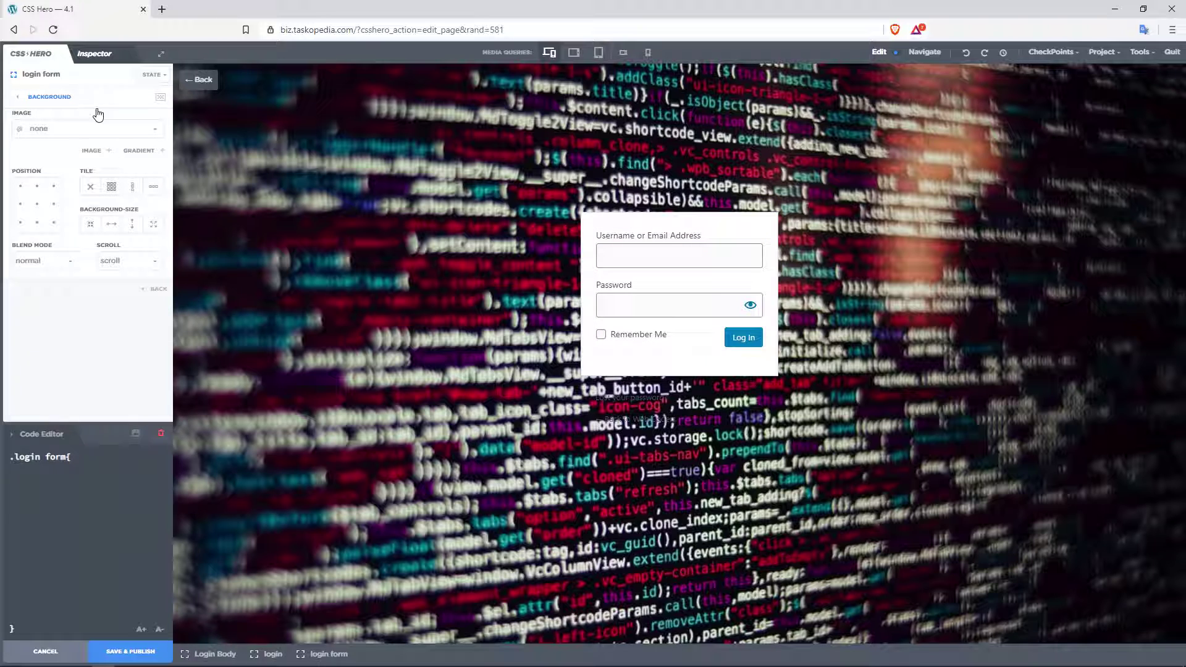
Step: Set the login form's background colour to dusty pink rgb(191, 123, 123)
click(18, 97)
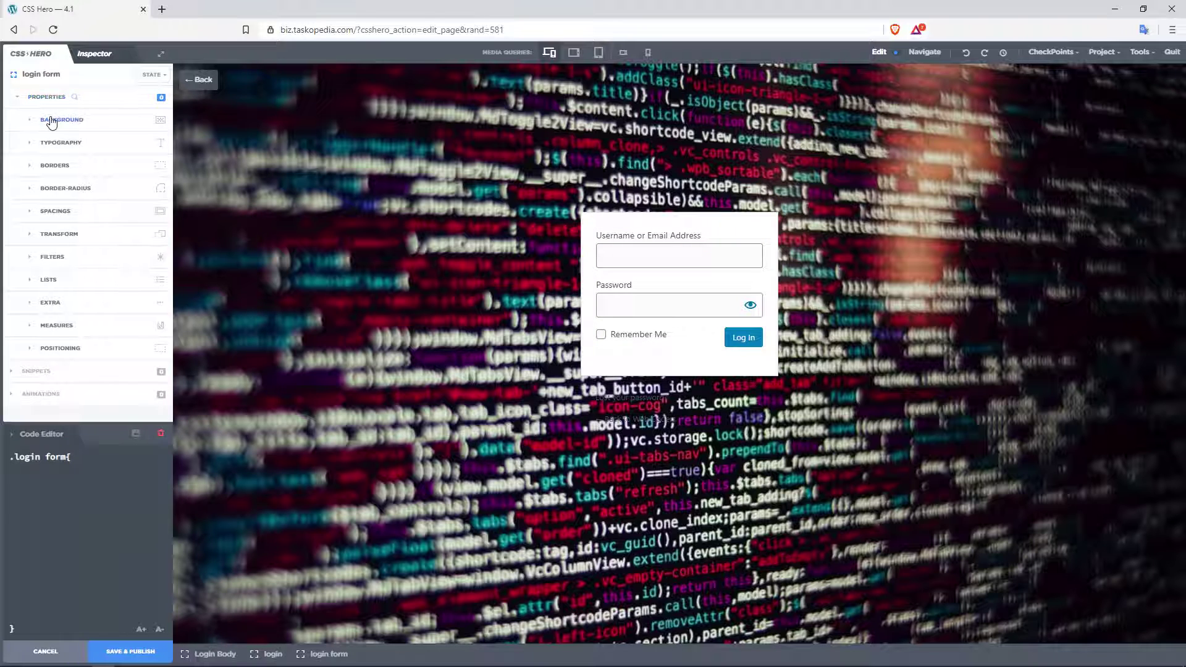
click(48, 119)
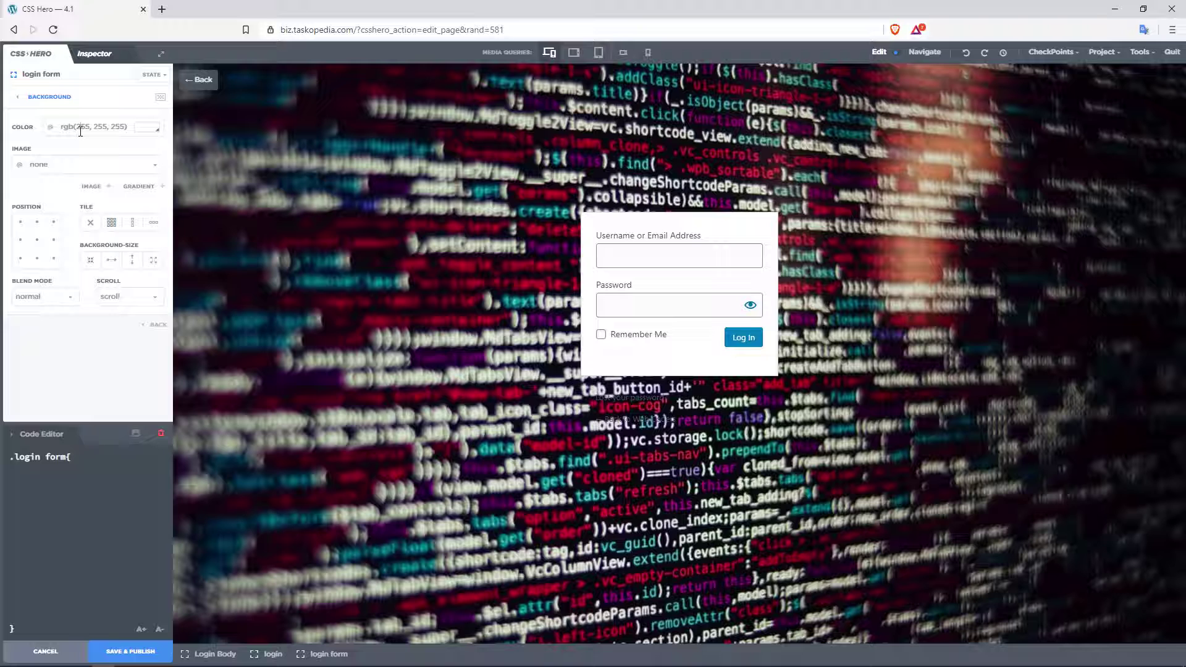
click(152, 129)
mouse_move(253, 175)
mouse_down()
mouse_move(283, 159)
mouse_move(285, 172)
mouse_move(218, 160)
mouse_up()
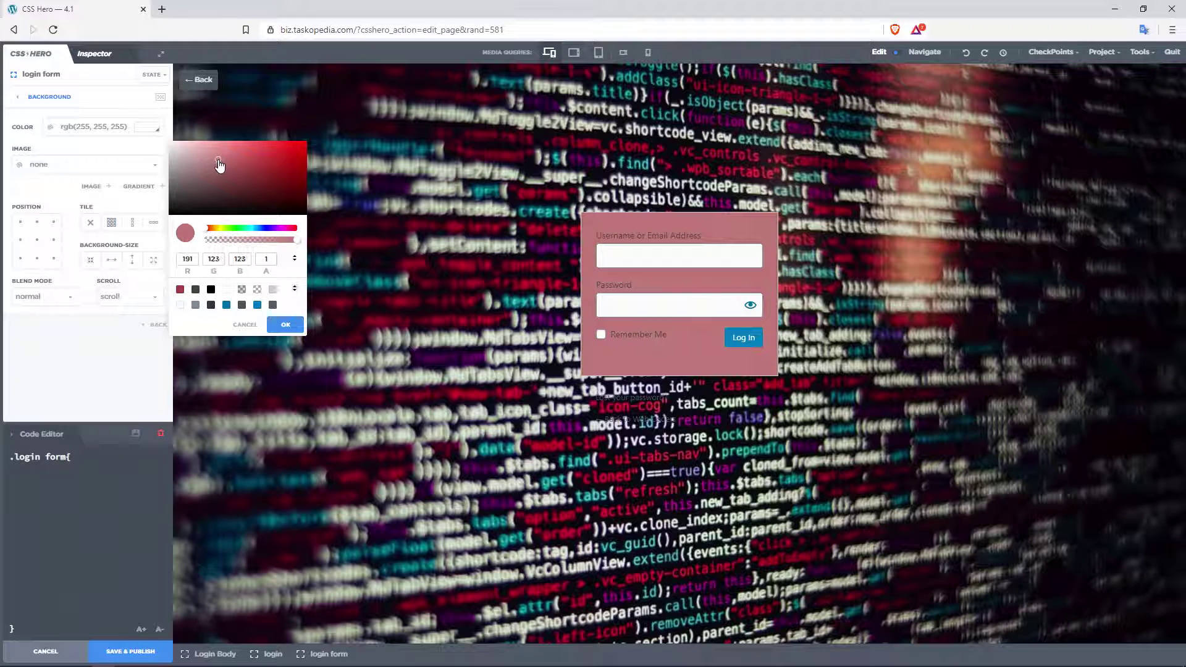
click(18, 100)
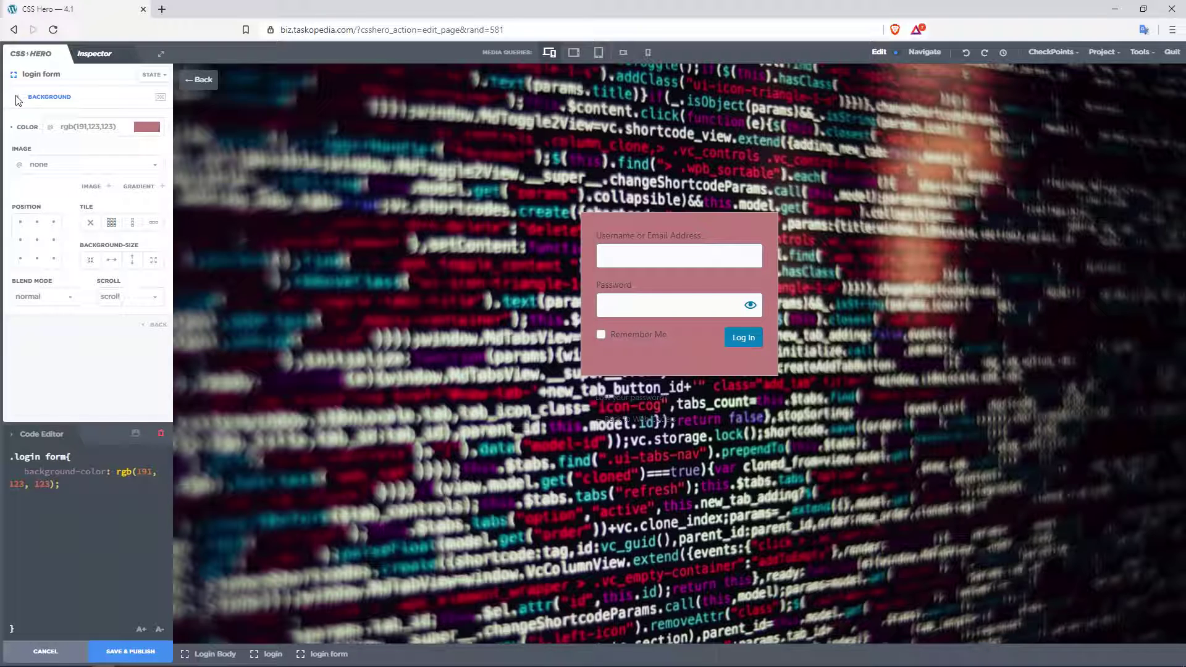
click(17, 97)
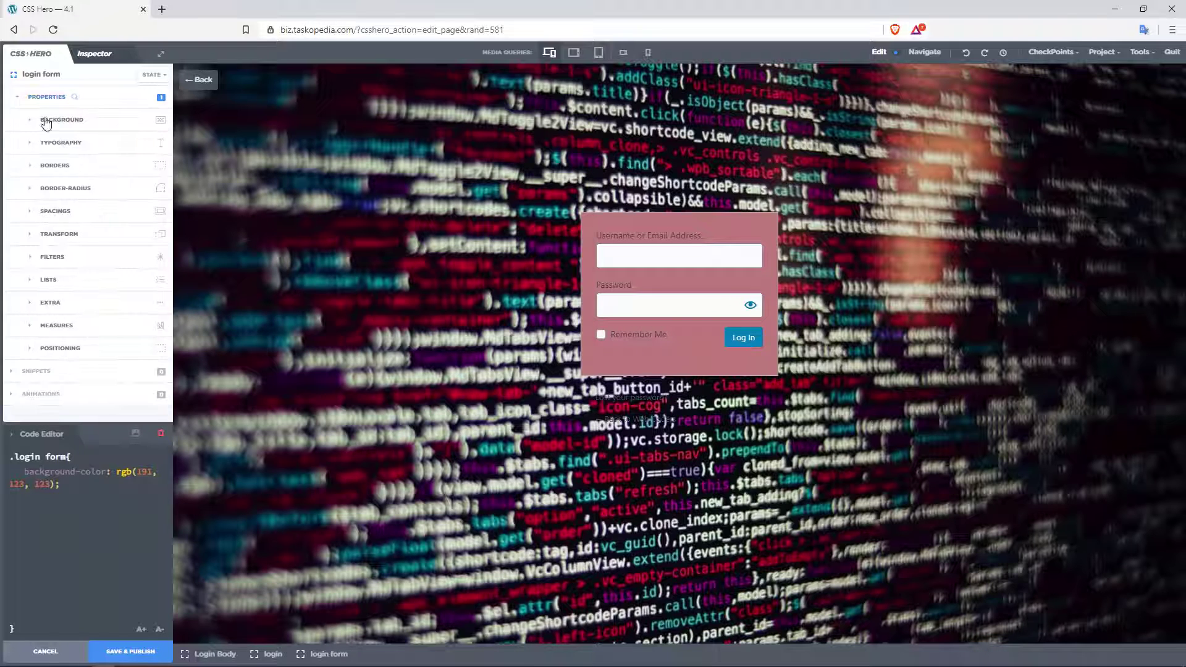
click(62, 307)
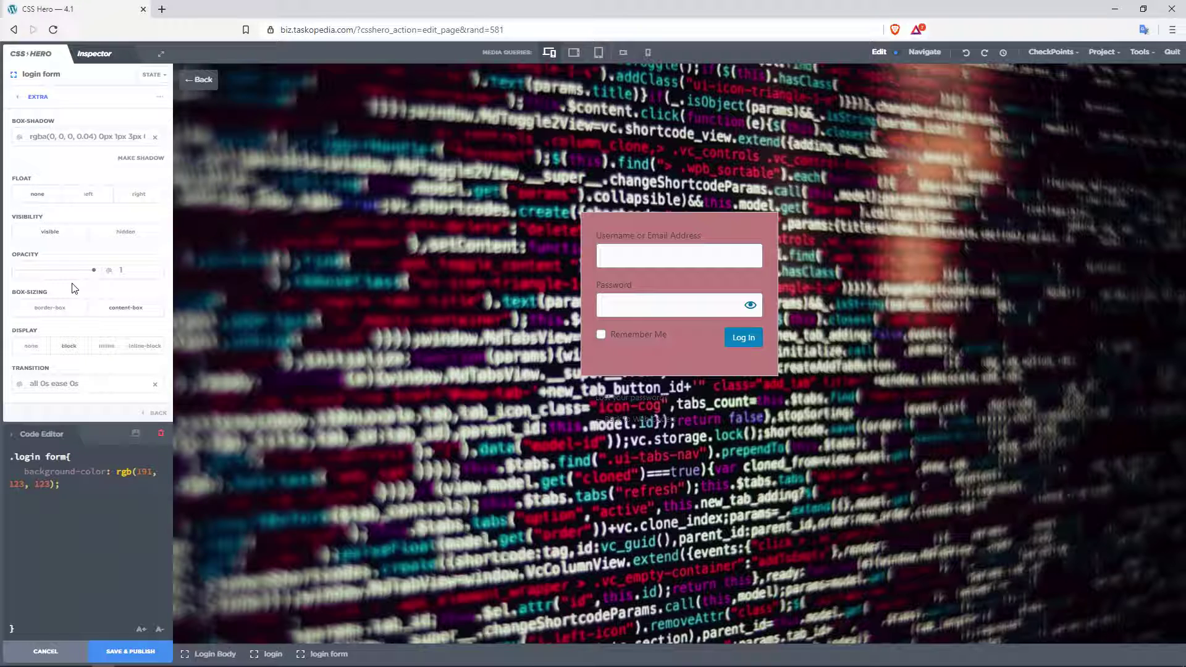
mouse_move(93, 270)
mouse_down()
mouse_move(46, 275)
mouse_move(93, 278)
mouse_up()
mouse_move(95, 274)
mouse_down()
mouse_move(43, 275)
mouse_move(93, 272)
mouse_up()
click(16, 97)
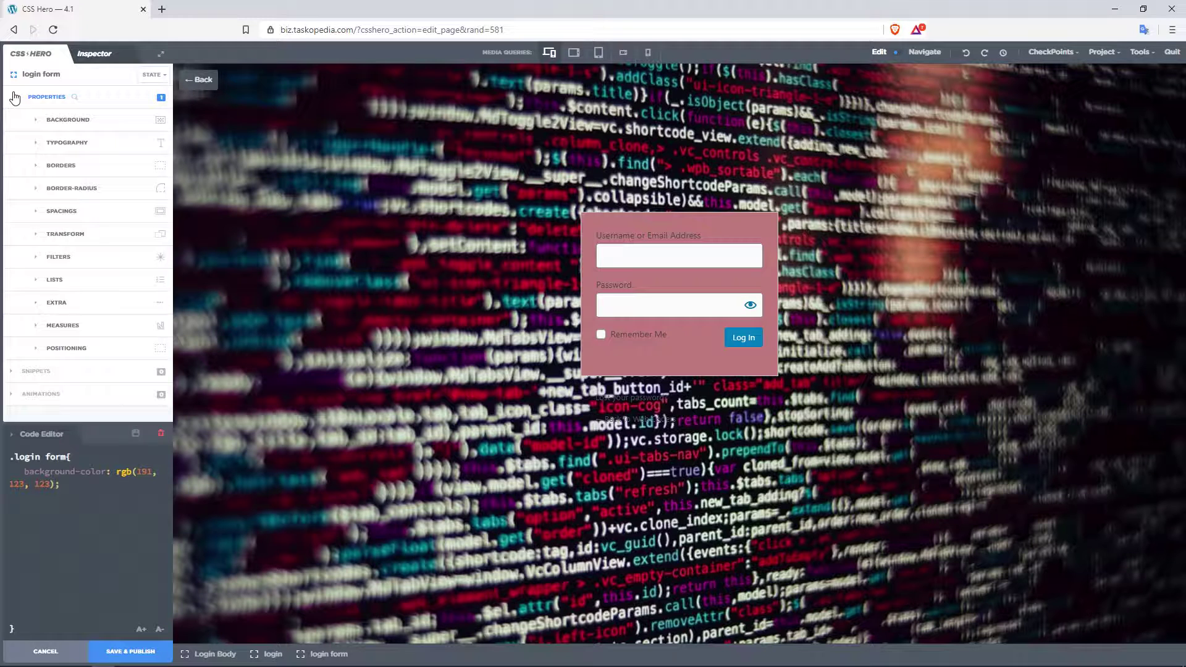
Step: Preview rounded corners on the login form, then return the border radius to 0px
click(72, 191)
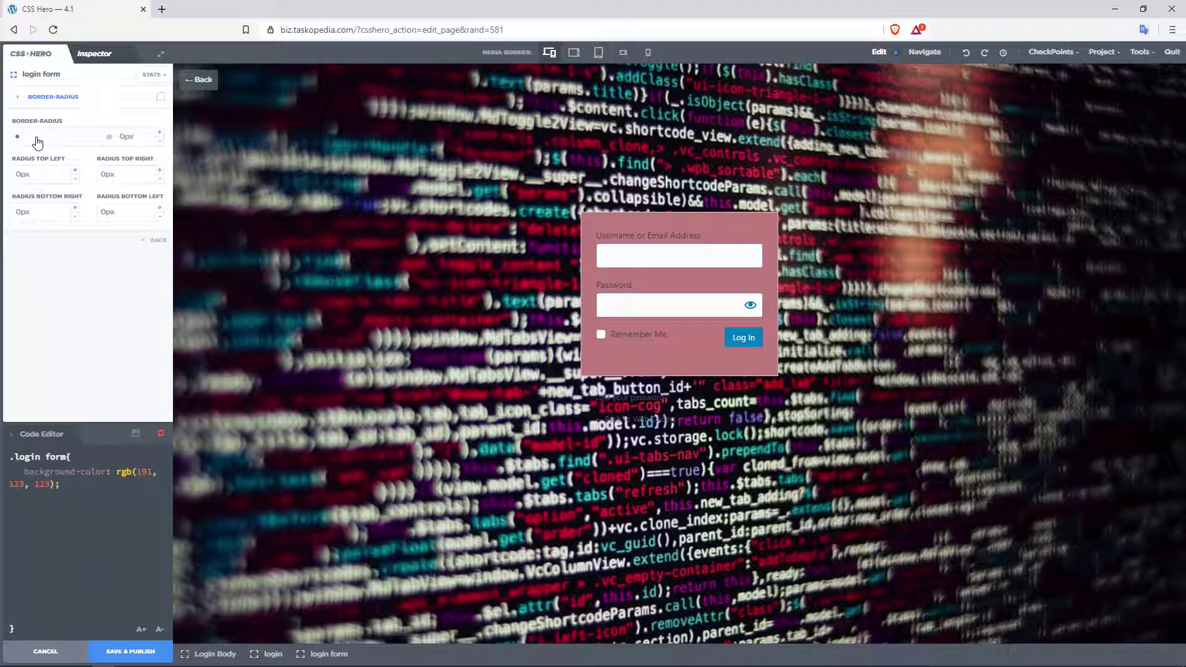
drag(18, 141, 43, 141)
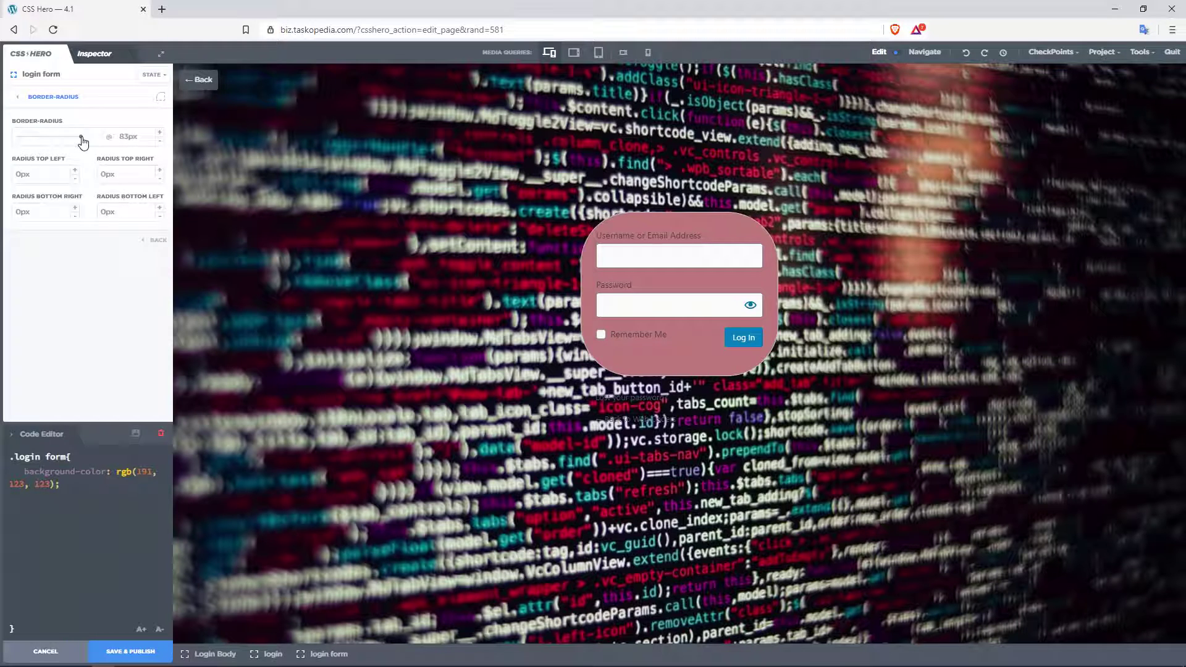
drag(82, 141, 6, 145)
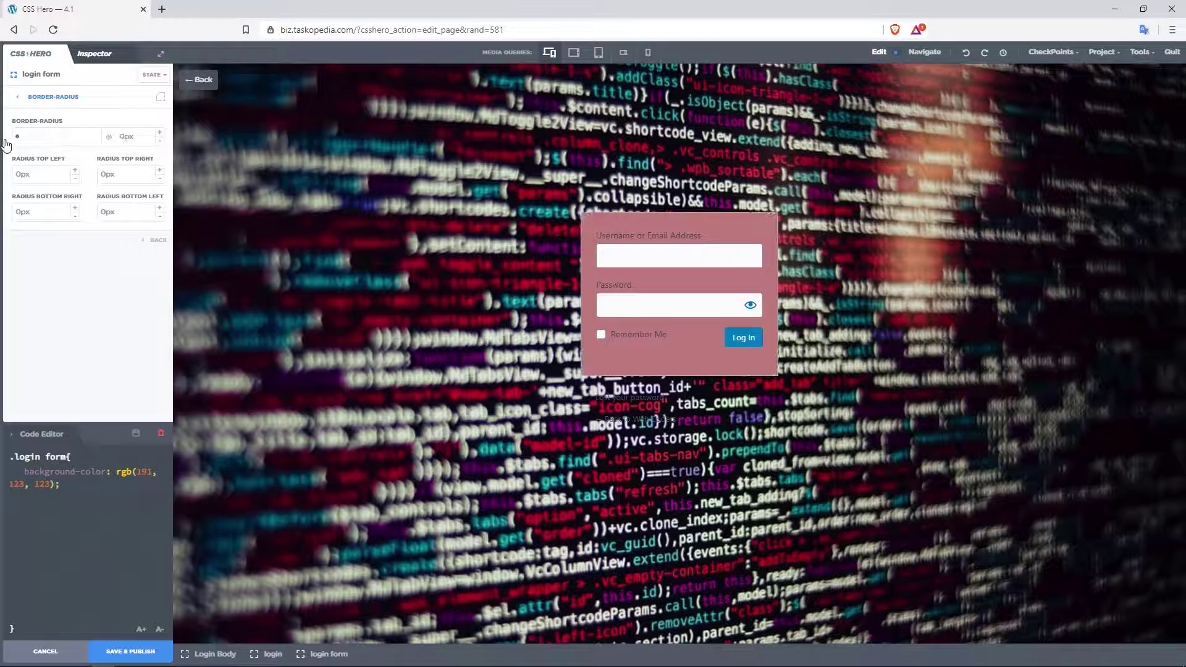
Step: Set the login form's top-left corner radius to 50px
click(76, 174)
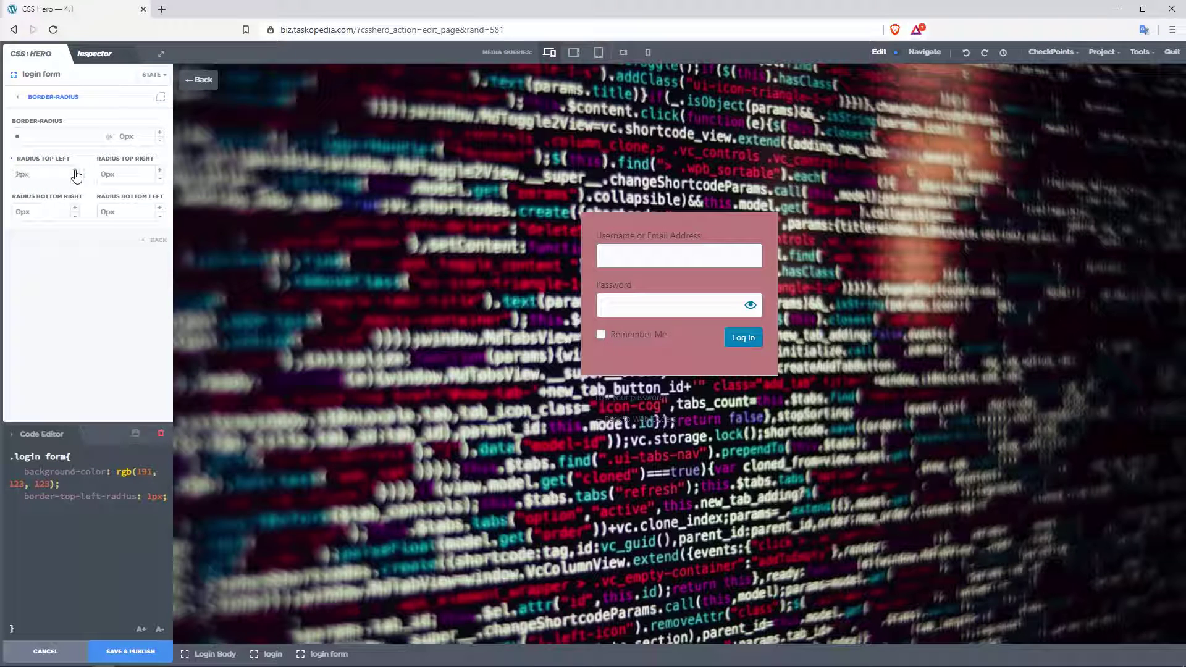
click(75, 174)
click(76, 174)
click(75, 174)
click(75, 174)
click(75, 173)
click(75, 174)
click(75, 174)
click(76, 174)
click(75, 174)
click(75, 173)
click(75, 173)
click(75, 174)
click(76, 174)
click(76, 174)
click(75, 174)
click(76, 174)
click(76, 174)
click(75, 171)
click(76, 171)
click(75, 171)
click(75, 171)
drag(49, 175, 14, 177)
text(50px)
Step: Set the login form's bottom-right corner radius to 50px, leaving the other corners square
drag(61, 213, 2, 215)
text(50px)
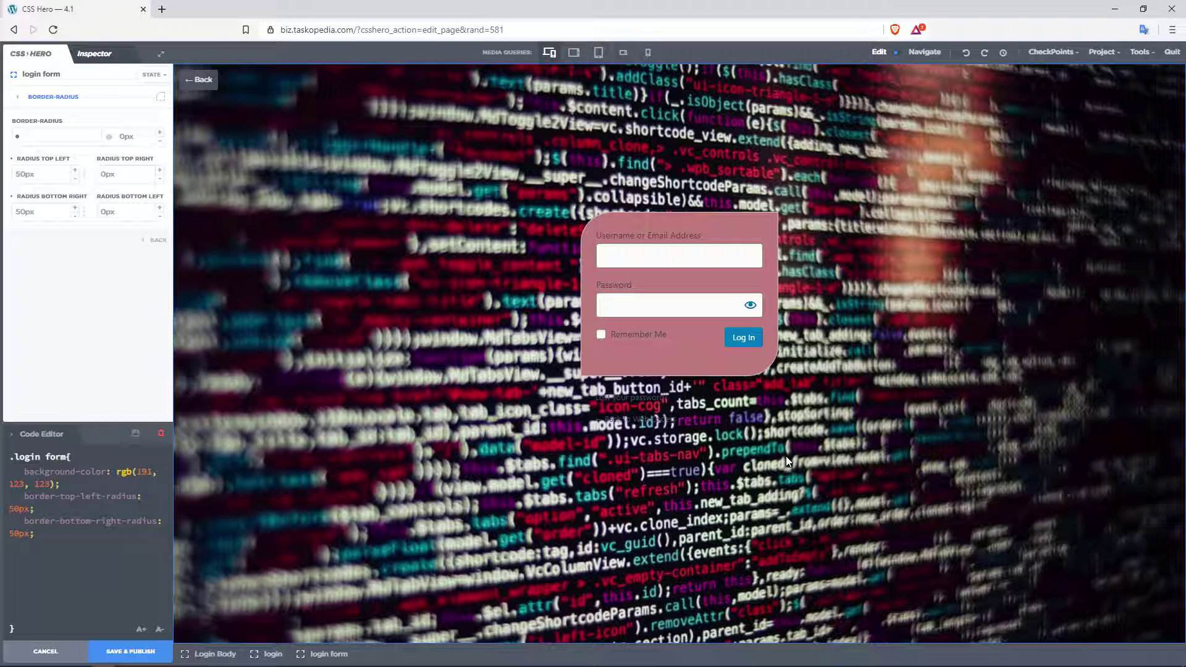
click(17, 98)
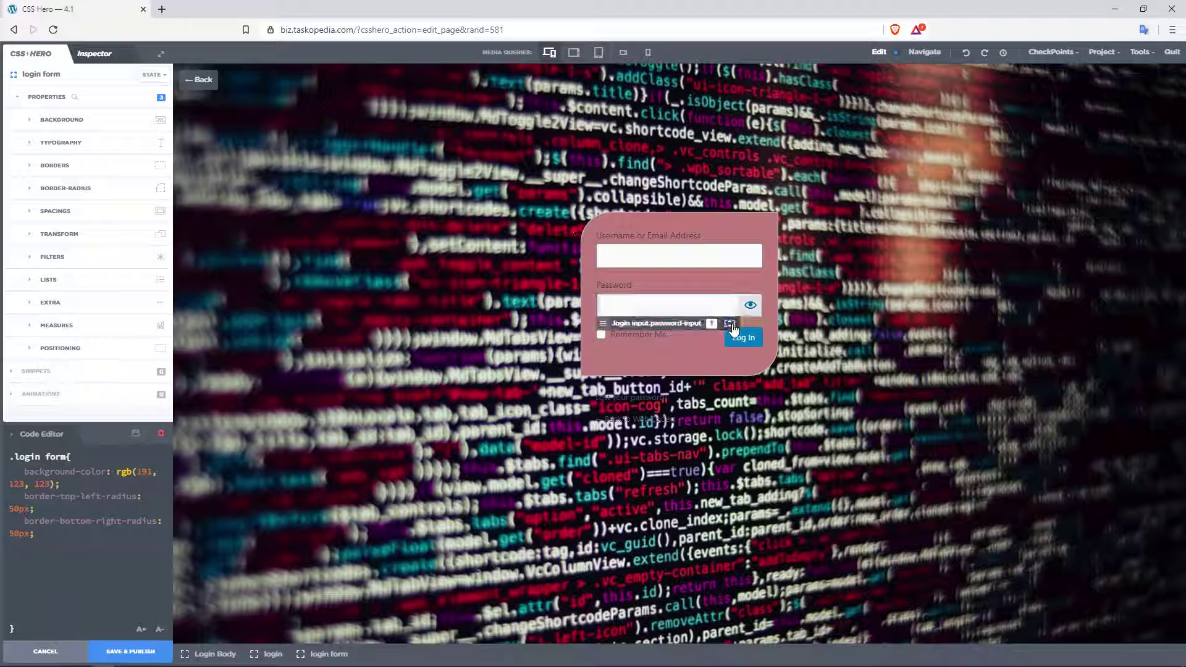
Step: Give the Log In button a 57px border radius so it becomes pill-shaped
click(750, 339)
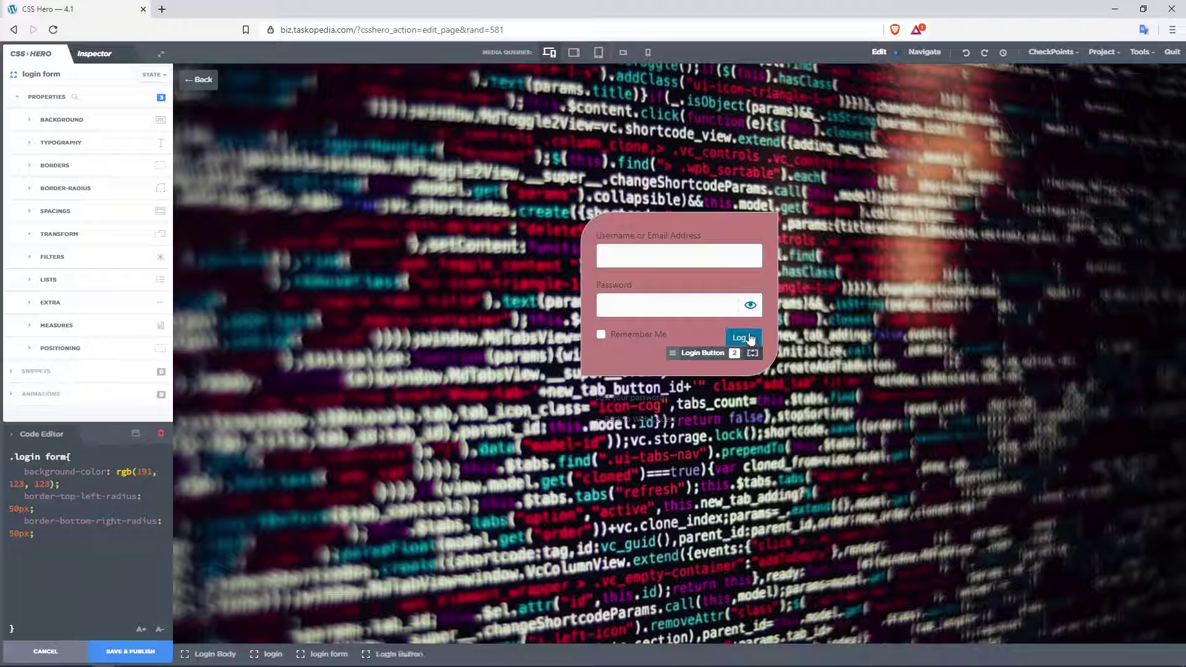
click(71, 193)
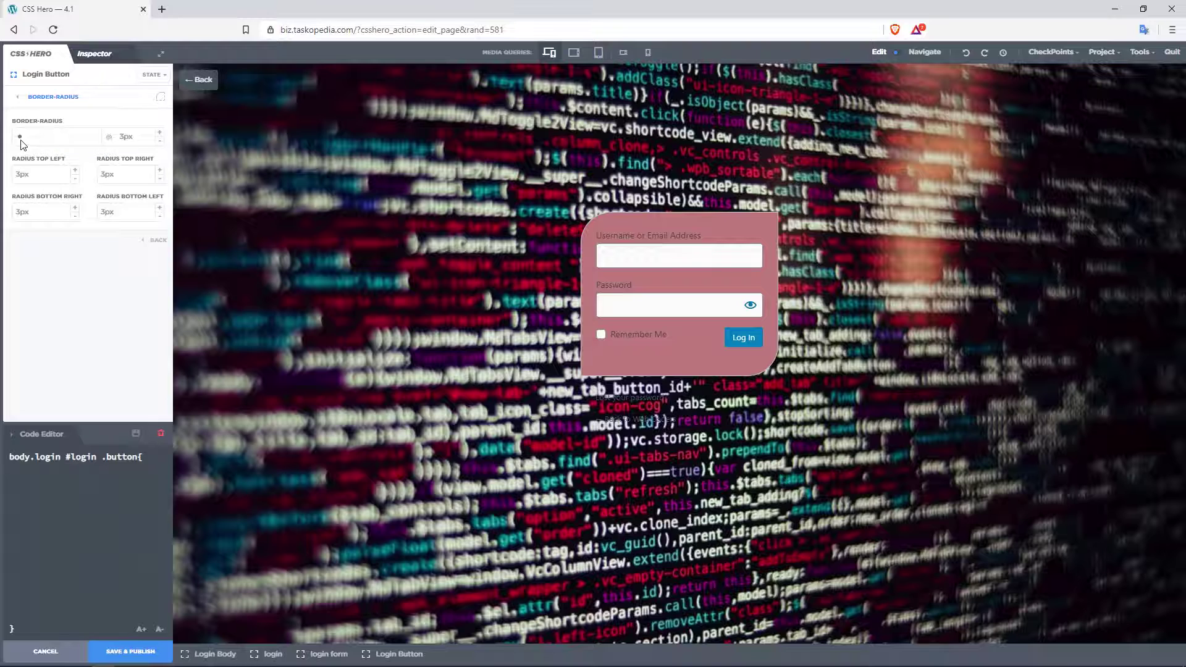
drag(22, 141, 63, 141)
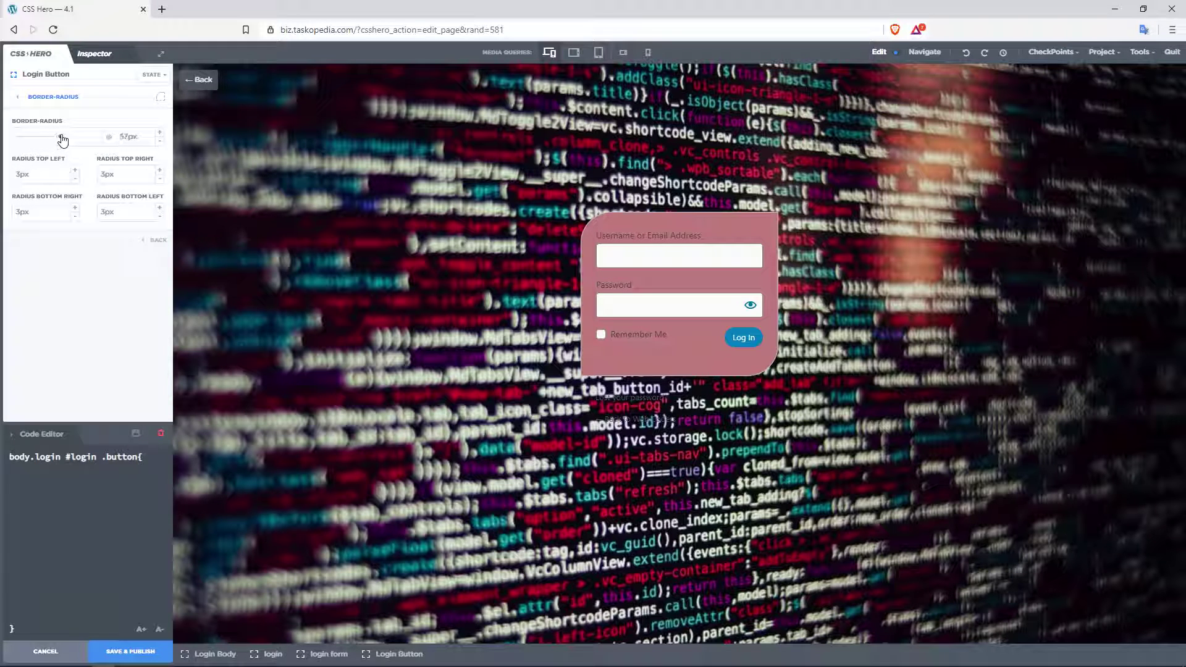